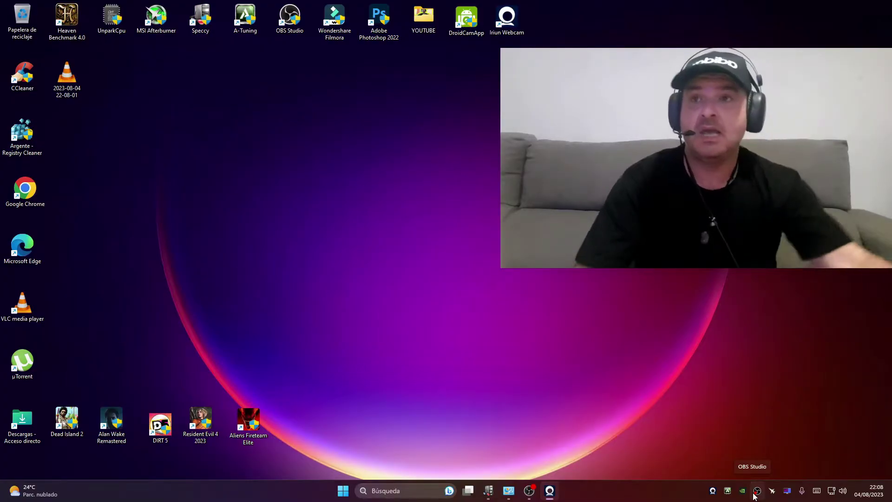
- Open Realtek Audio Console from the recent Windows search items, view its playback and recording devices, and minimize it
{"action": "left_click", "coordinate": [385, 492]}
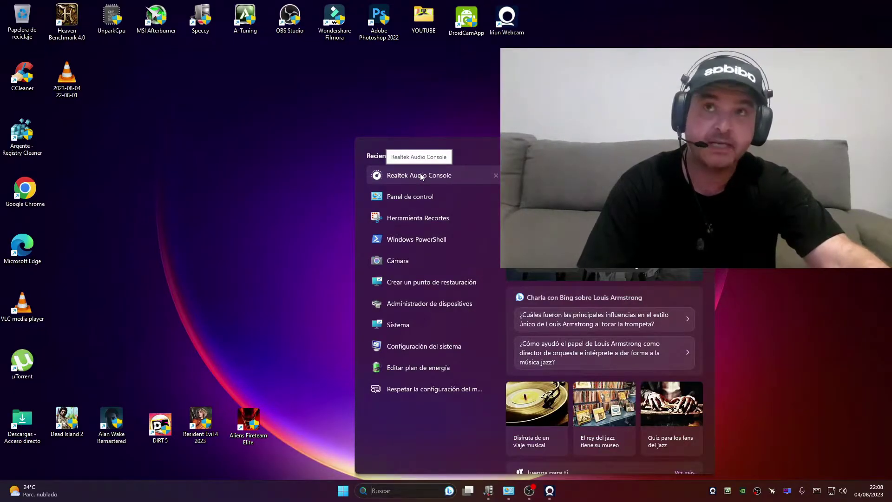
{"action": "left_click", "coordinate": [306, 201]}
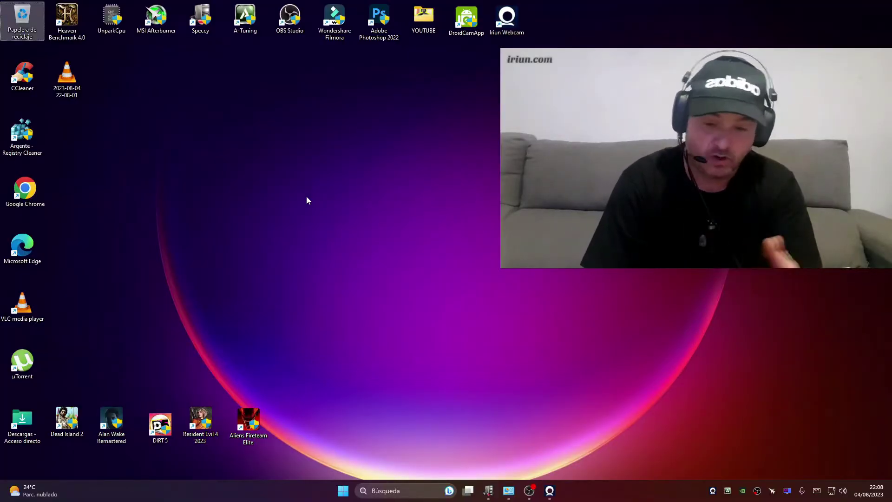
{"action": "left_click", "coordinate": [387, 493]}
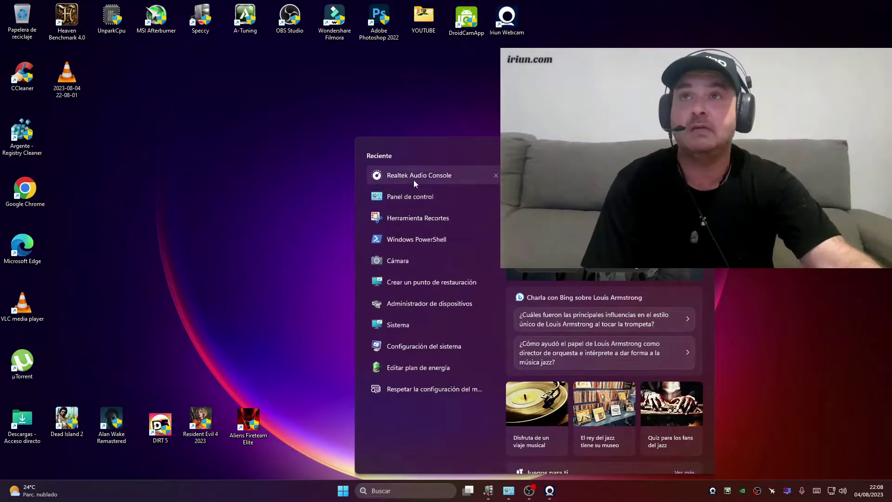
{"action": "left_click", "coordinate": [413, 180]}
{"action": "left_click_drag", "start_coordinate": [484, 52], "coordinate": [256, 41]}
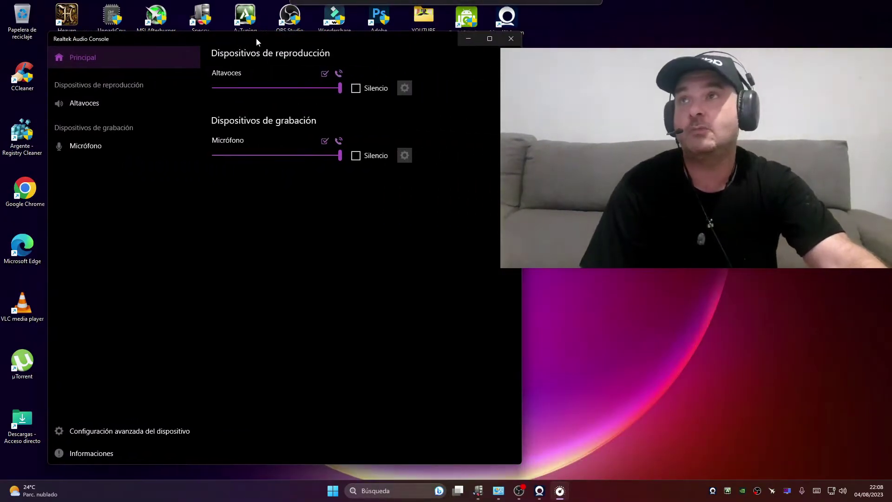
{"action": "left_click", "coordinate": [468, 37]}
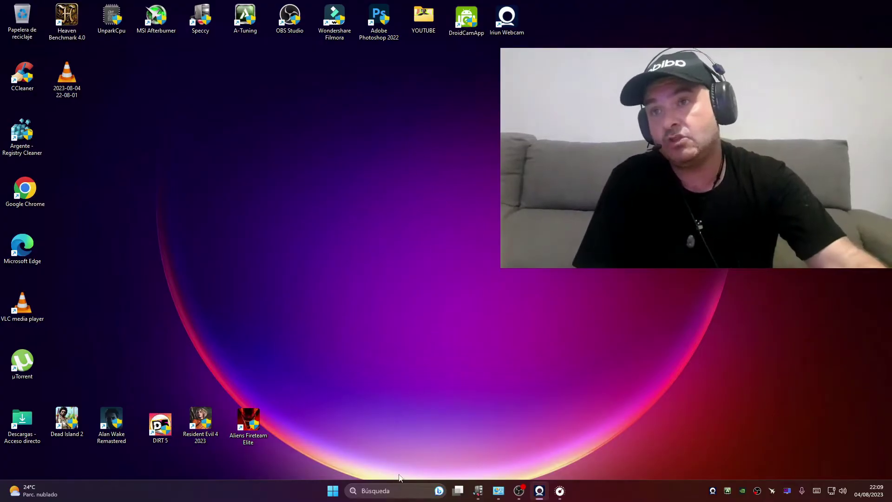
- Search Windows for "activacio", check whether Windows is activated, and minimize the settings window
{"action": "left_click", "coordinate": [394, 495]}
{"action": "type", "text": "act"}
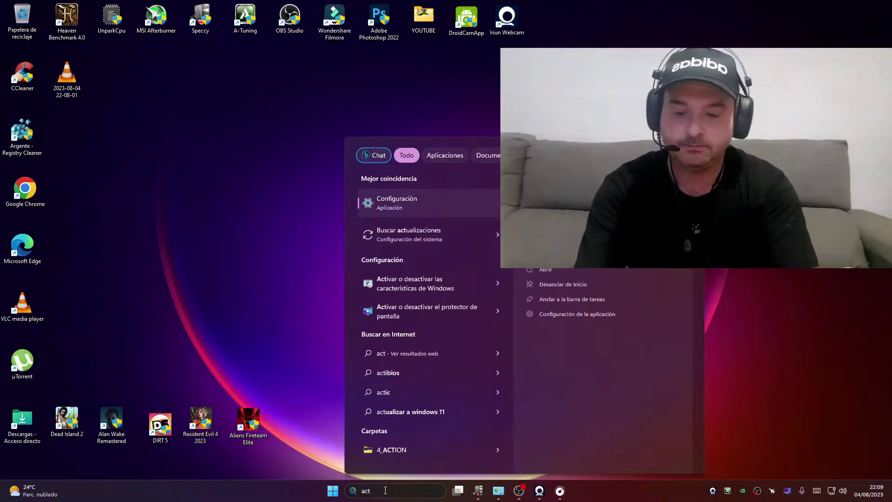
{"action": "type", "text": "ivacio"}
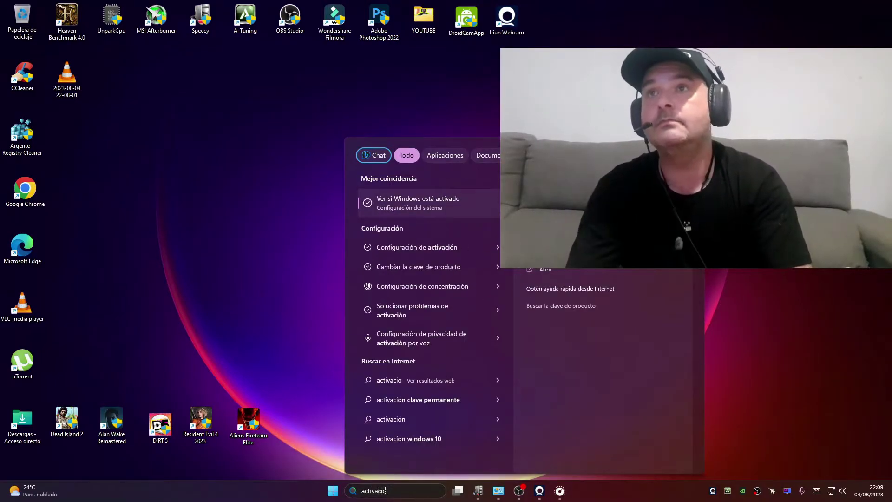
{"action": "left_click", "coordinate": [431, 206]}
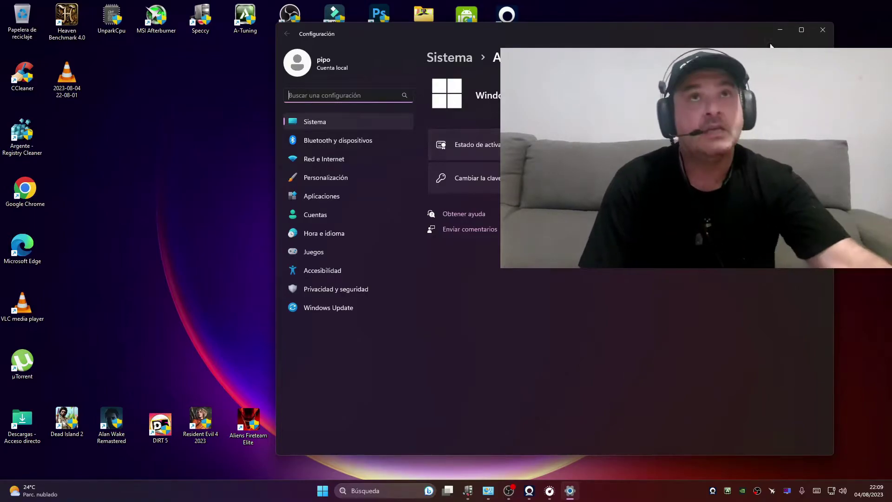
{"action": "left_click", "coordinate": [779, 30]}
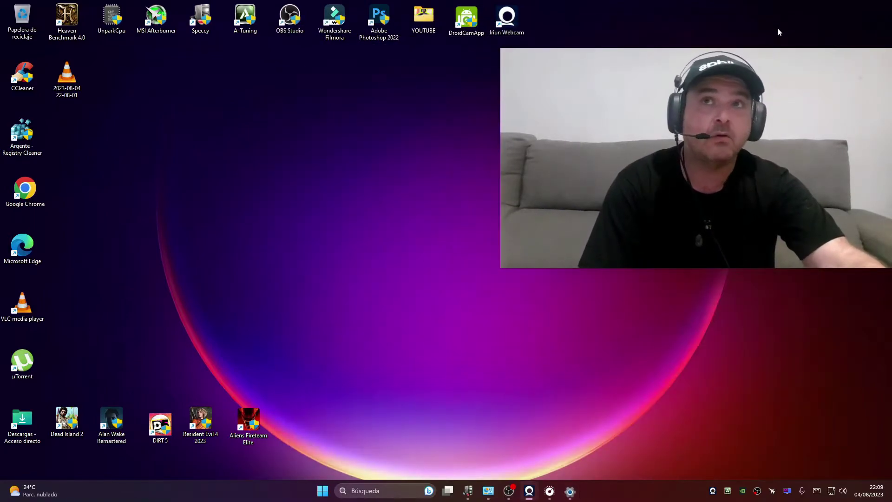
- Search Windows for "windows up", check the Windows Update status, and minimize the settings window
{"action": "left_click", "coordinate": [362, 496]}
{"action": "type", "text": "w"}
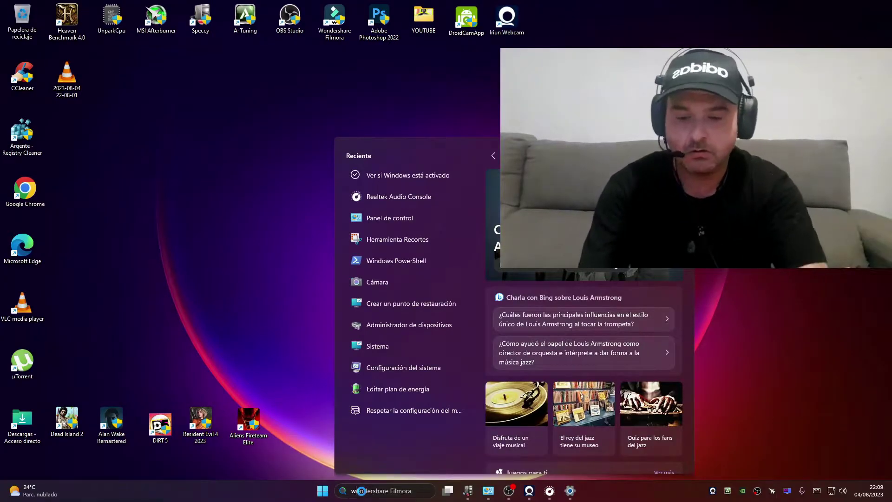
{"action": "type", "text": "undow"}
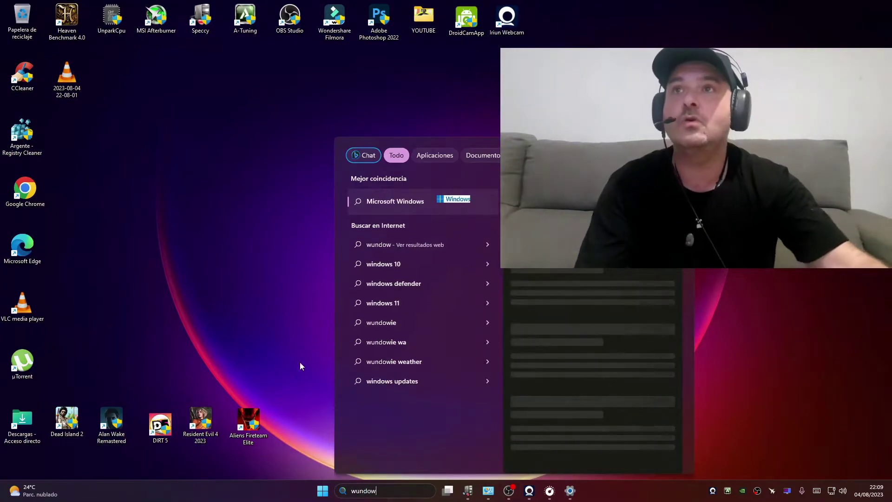
{"action": "key", "text": "BackSpace"}
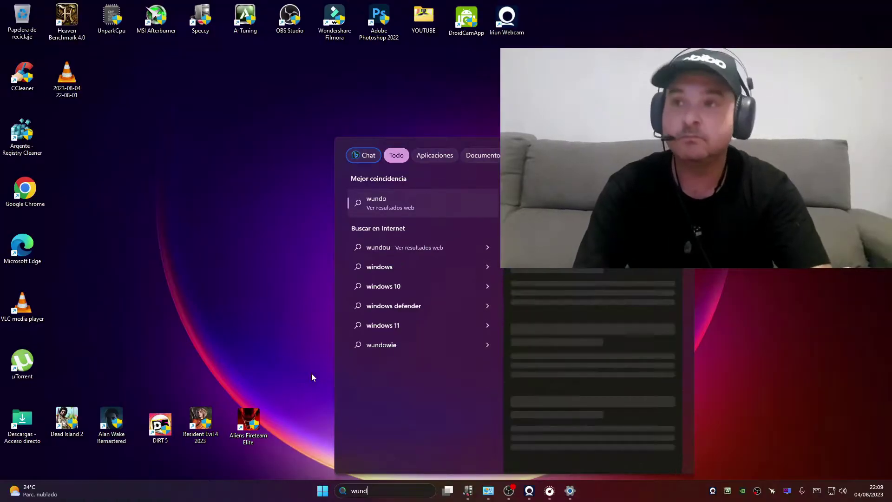
{"action": "key", "text": "BackSpace"}
{"action": "key", "text": "BackSpace"}
{"action": "key", "text": "BackSpace"}
{"action": "key", "text": "BackSpace"}
{"action": "type", "text": "i"}
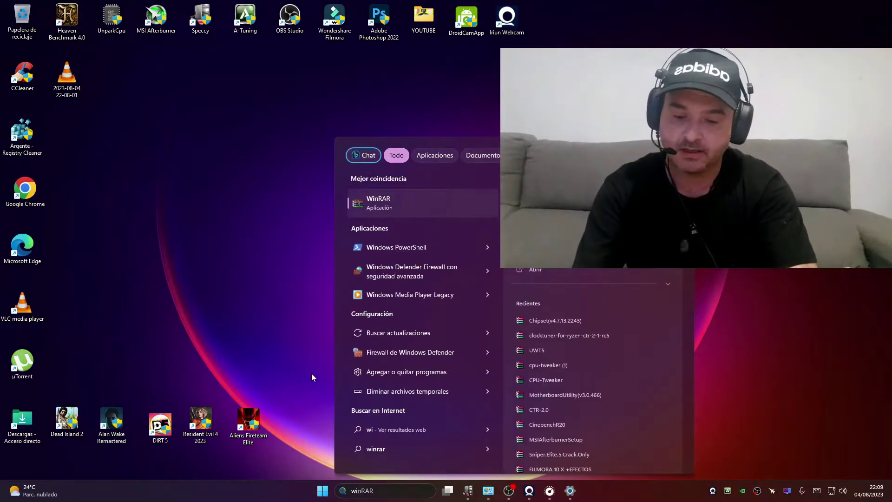
{"action": "type", "text": "ndows "}
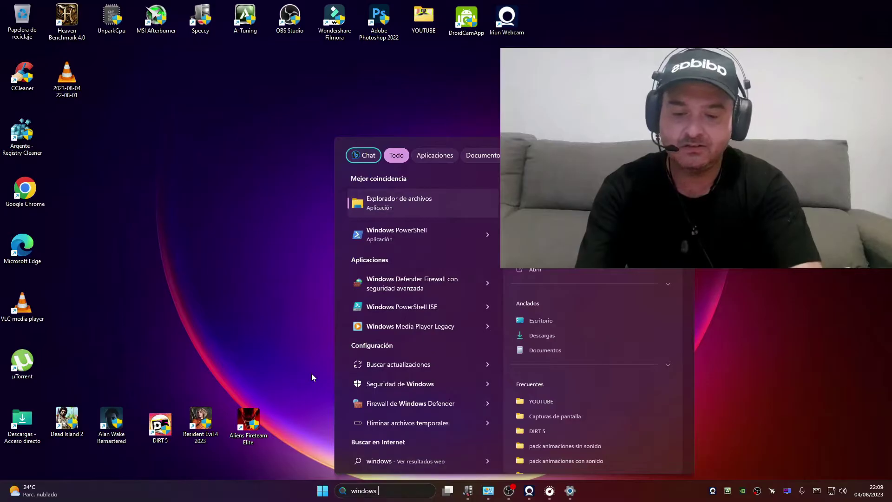
{"action": "type", "text": "up"}
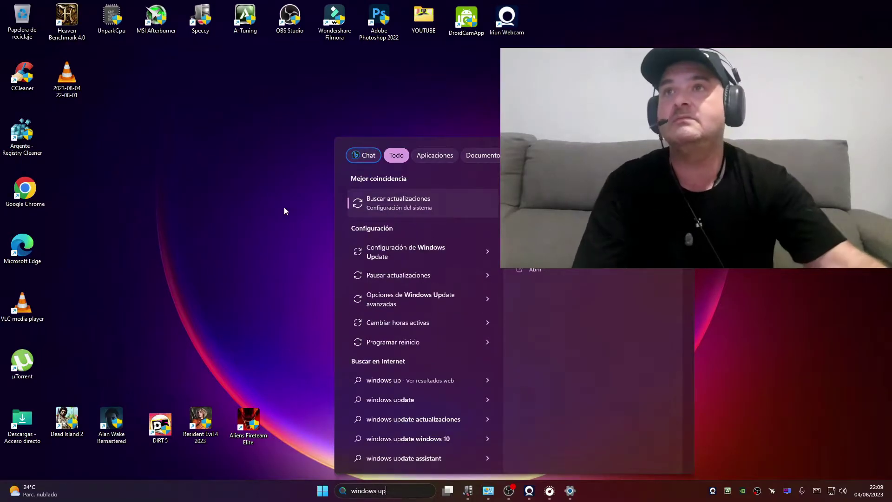
{"action": "left_click", "coordinate": [372, 202]}
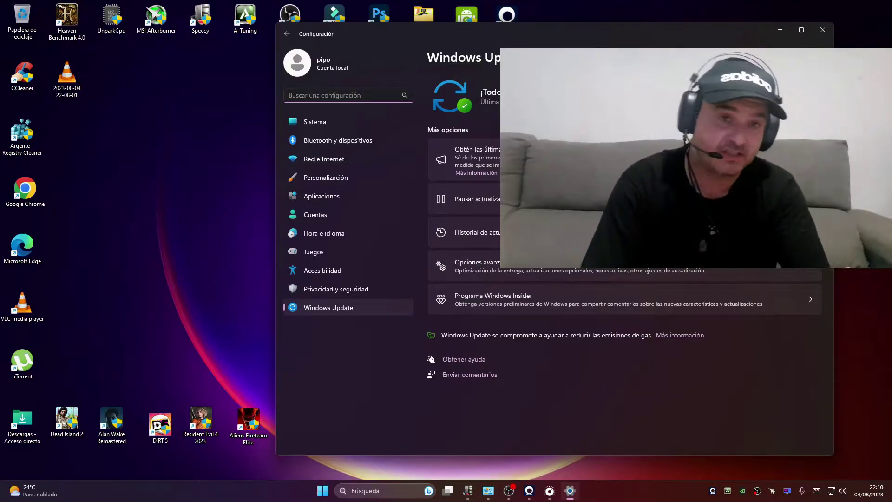
{"action": "left_click", "coordinate": [182, 200]}
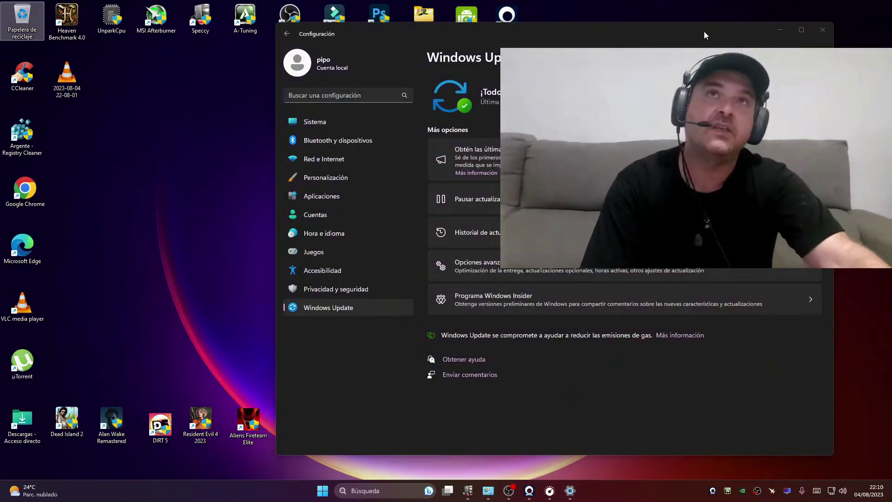
{"action": "left_click", "coordinate": [780, 29]}
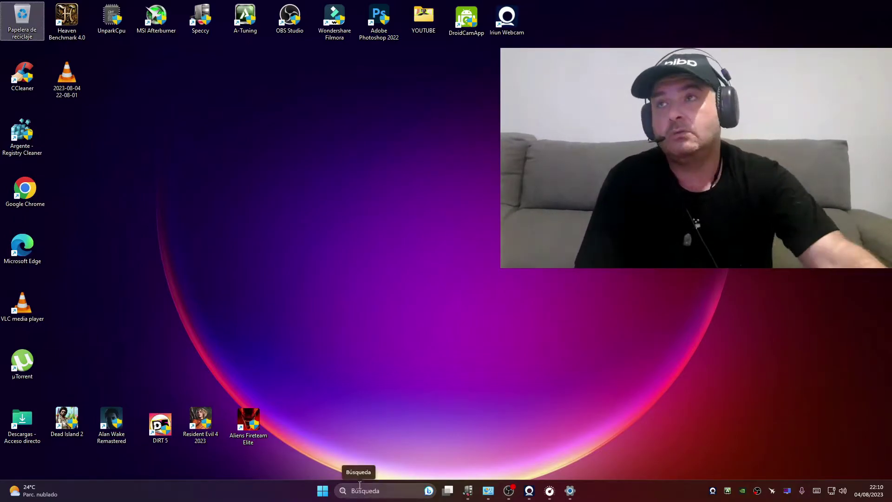
- Switch to Google Chrome, search for "asrock a520m-hdv", and open the motherboard's page on the ASRock site
{"action": "double_click", "coordinate": [25, 188]}
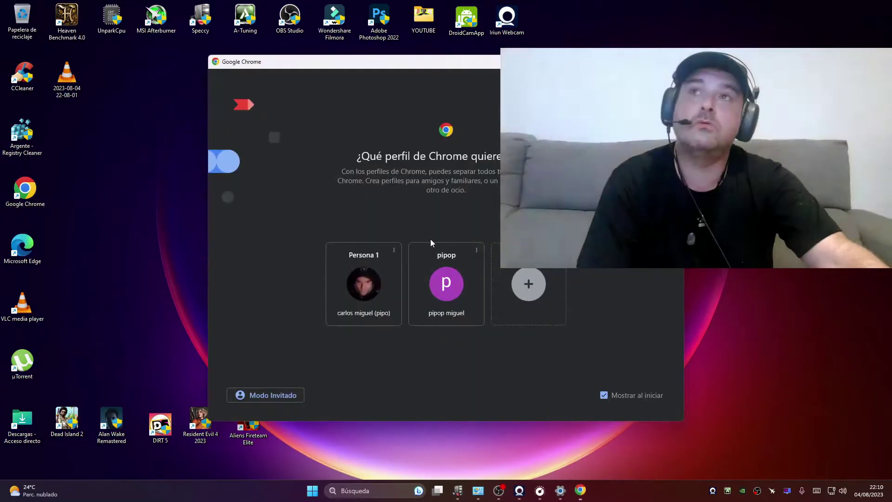
{"action": "left_click", "coordinate": [353, 298]}
{"action": "left_click", "coordinate": [395, 200]}
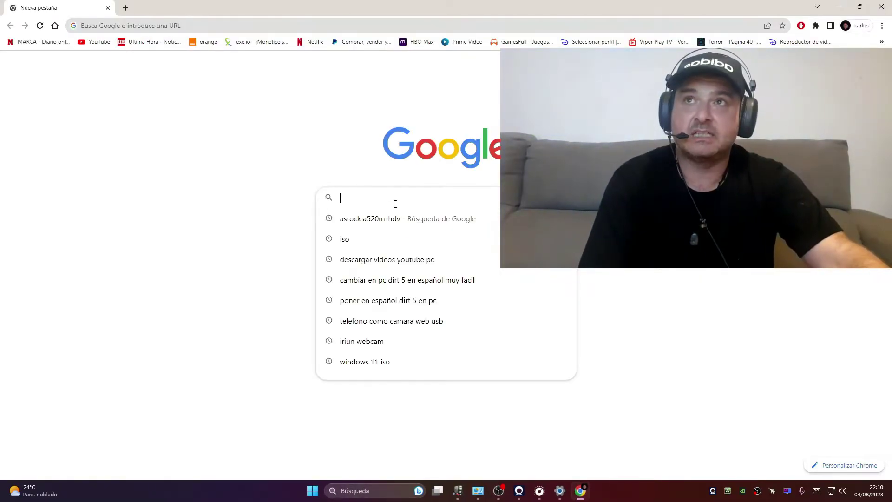
{"action": "left_click", "coordinate": [383, 221]}
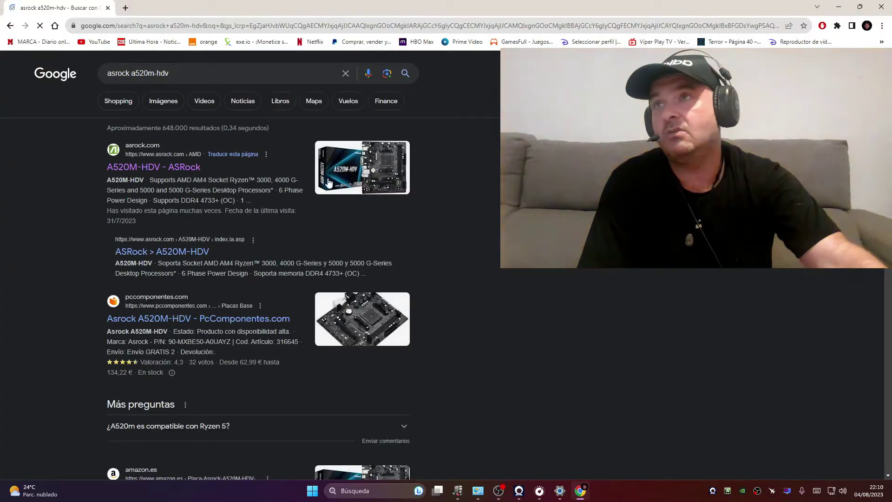
{"action": "left_click", "coordinate": [177, 172]}
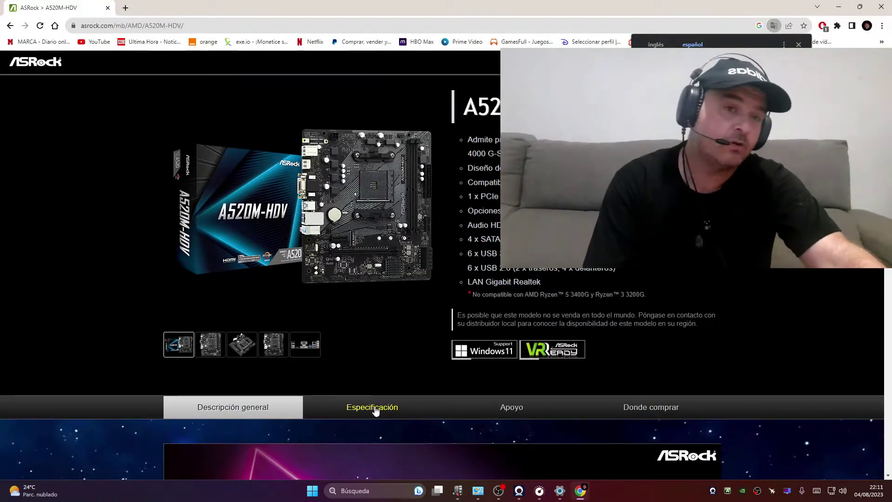
- View the motherboard's specifications, examine the driver list in its support downloads, and minimize the browser
{"action": "left_click", "coordinate": [375, 411]}
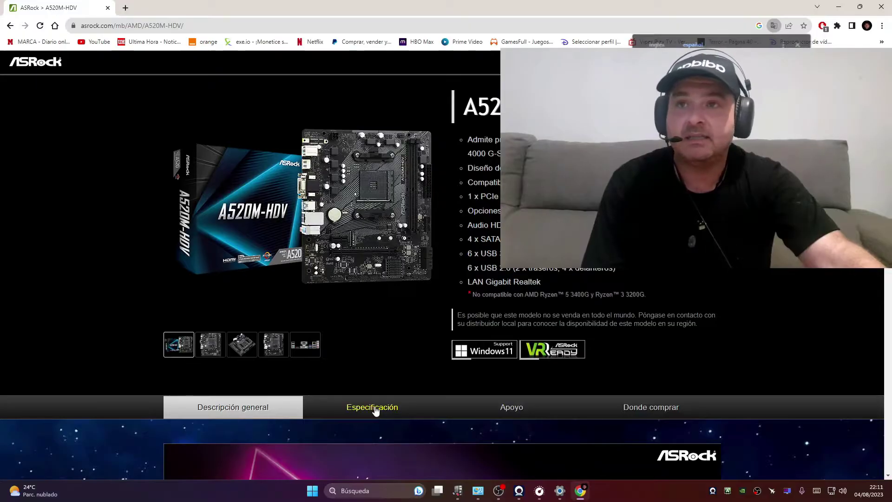
{"action": "scroll", "coordinate": [404, 312], "scroll_direction": "up", "scroll_amount": 5}
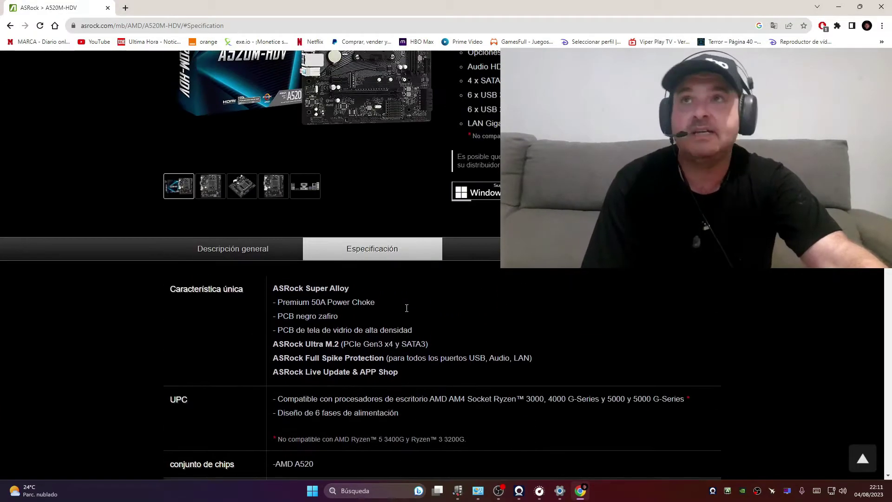
{"action": "scroll", "coordinate": [448, 308], "scroll_direction": "up", "scroll_amount": 3}
{"action": "scroll", "coordinate": [448, 309], "scroll_direction": "down", "scroll_amount": 3}
{"action": "scroll", "coordinate": [447, 308], "scroll_direction": "up", "scroll_amount": 3}
{"action": "left_click", "coordinate": [509, 387]}
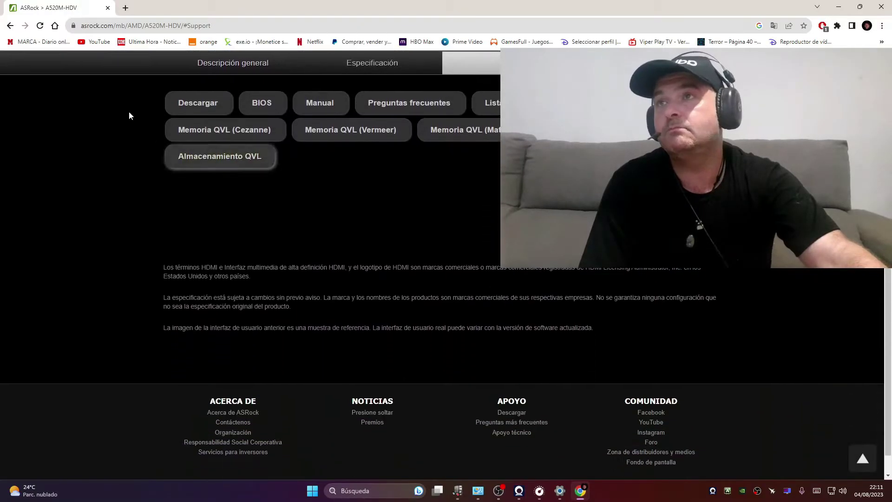
{"action": "left_click", "coordinate": [185, 108]}
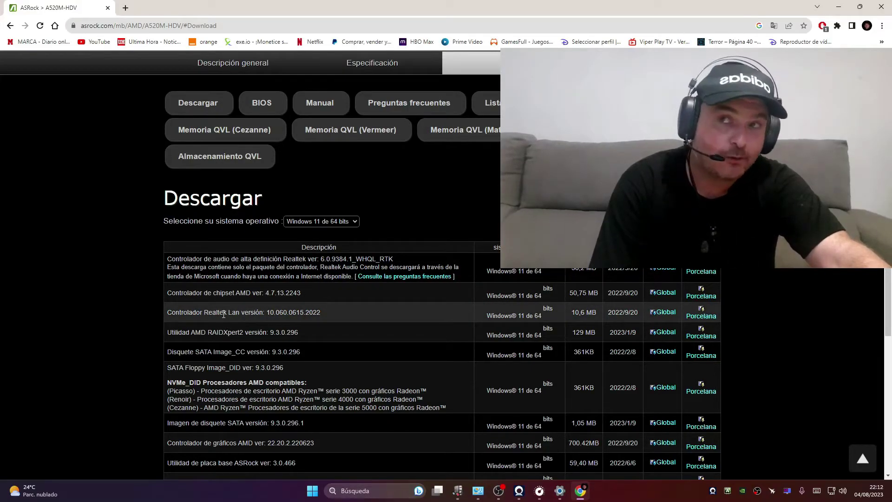
{"action": "left_click", "coordinate": [837, 8]}
- Share Realtek Audio Console from the recent search items and review the Realtek Audio Control page in Microsoft Store
{"action": "left_click", "coordinate": [372, 490]}
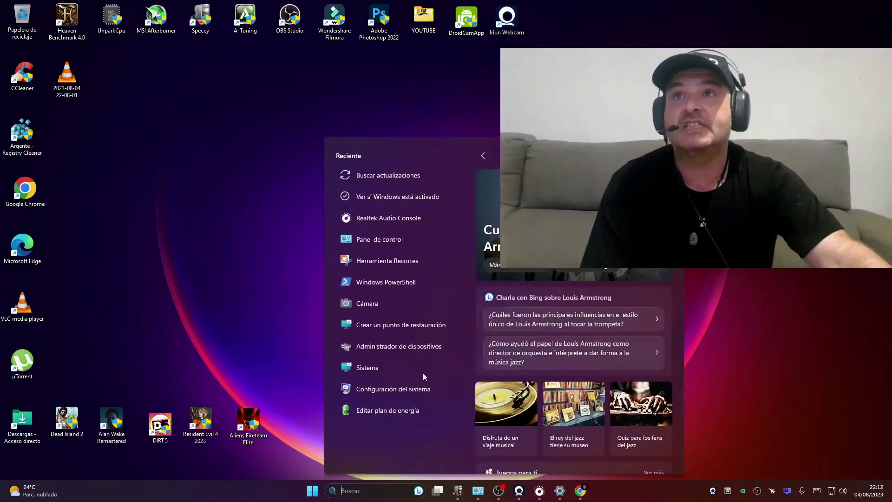
{"action": "right_click", "coordinate": [384, 224]}
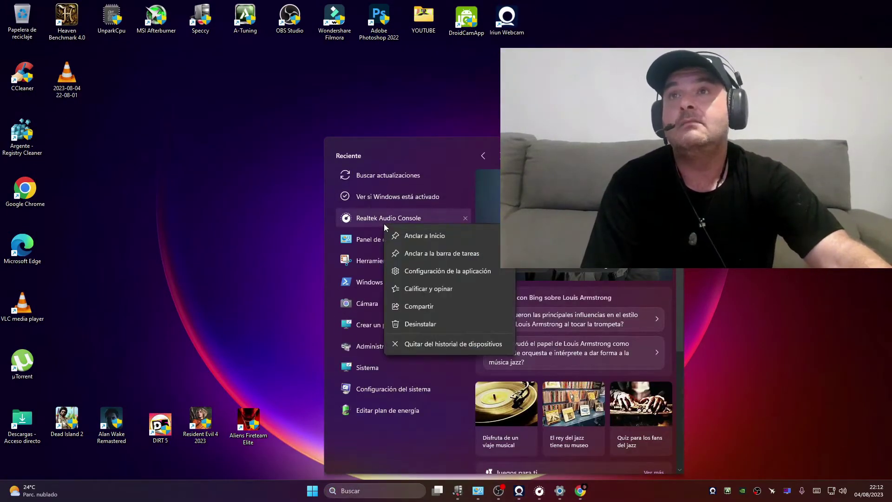
{"action": "left_click", "coordinate": [426, 305]}
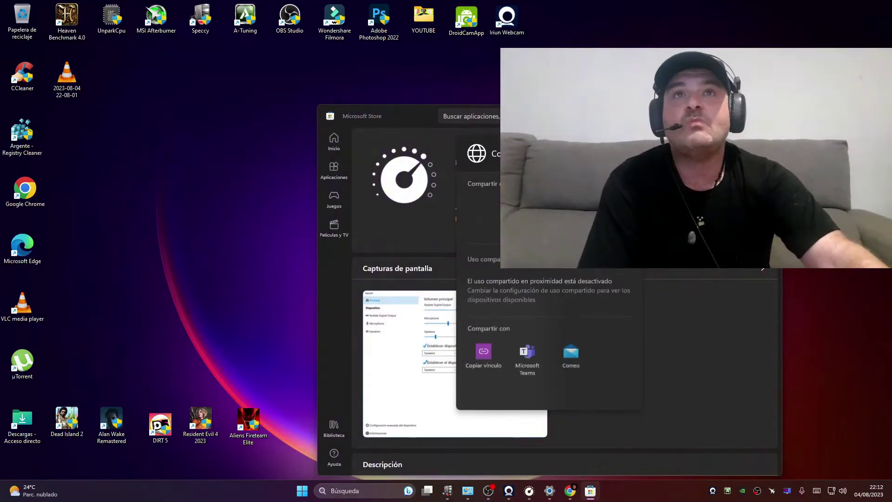
{"action": "key", "text": "super+Up"}
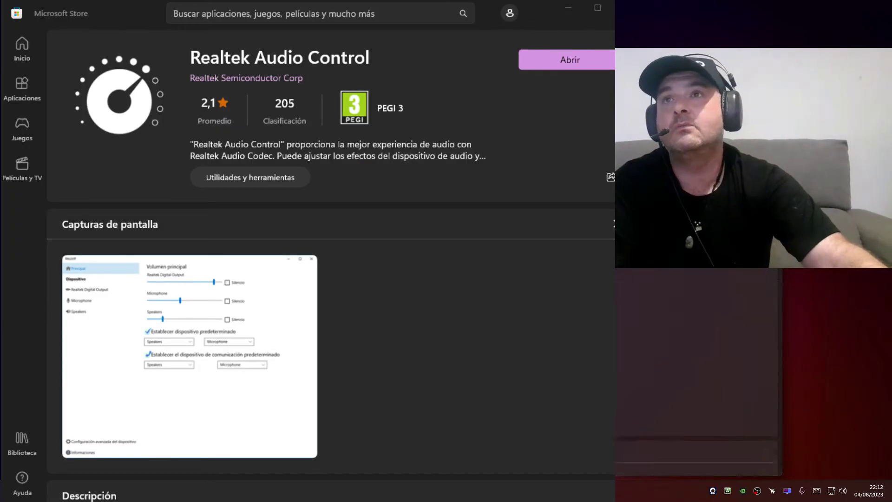
{"action": "key", "text": "super+Down"}
{"action": "scroll", "coordinate": [442, 231], "scroll_direction": "down", "scroll_amount": 10}
{"action": "scroll", "coordinate": [442, 230], "scroll_direction": "up", "scroll_amount": 5}
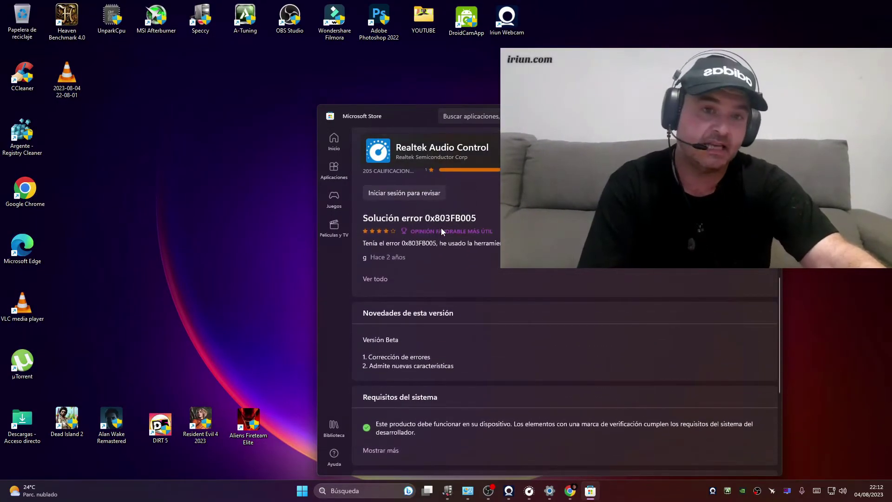
{"action": "scroll", "coordinate": [442, 231], "scroll_direction": "up", "scroll_amount": 5}
{"action": "scroll", "coordinate": [465, 246], "scroll_direction": "up", "scroll_amount": 3}
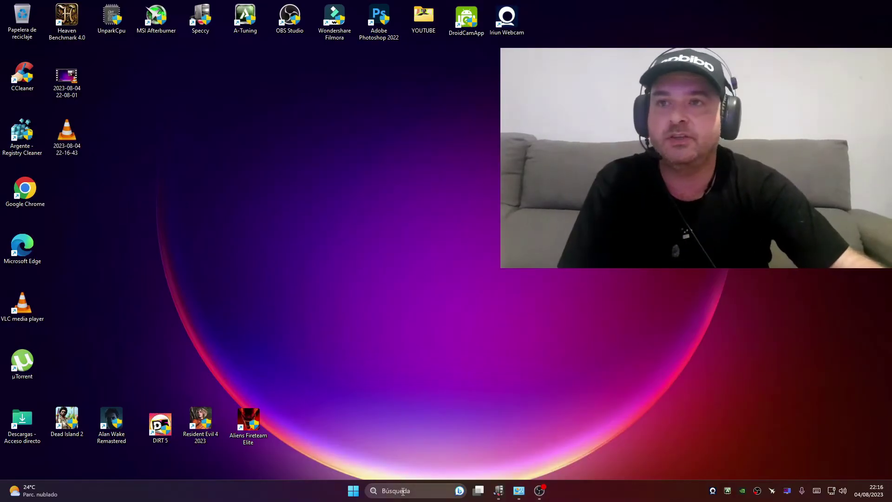
- Share Realtek Audio Console from the recent Windows search items again to get its Microsoft Store link
{"action": "left_click", "coordinate": [400, 490]}
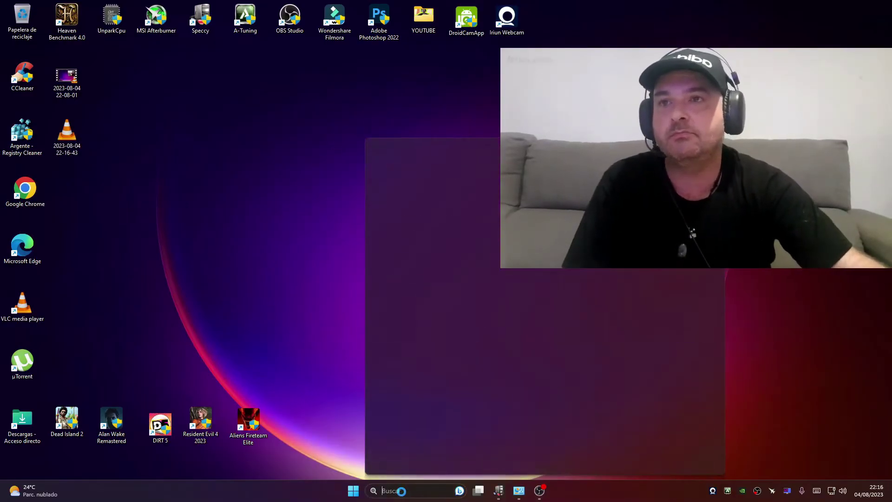
{"action": "right_click", "coordinate": [447, 223]}
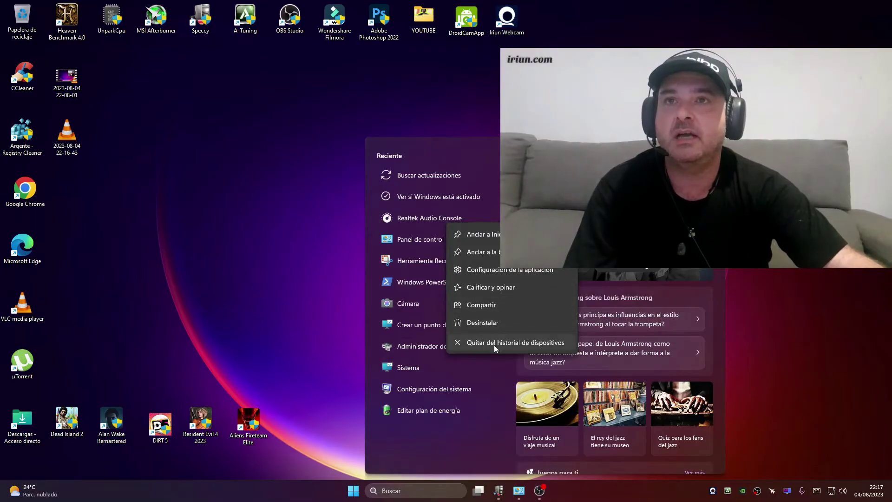
{"action": "left_click", "coordinate": [488, 305]}
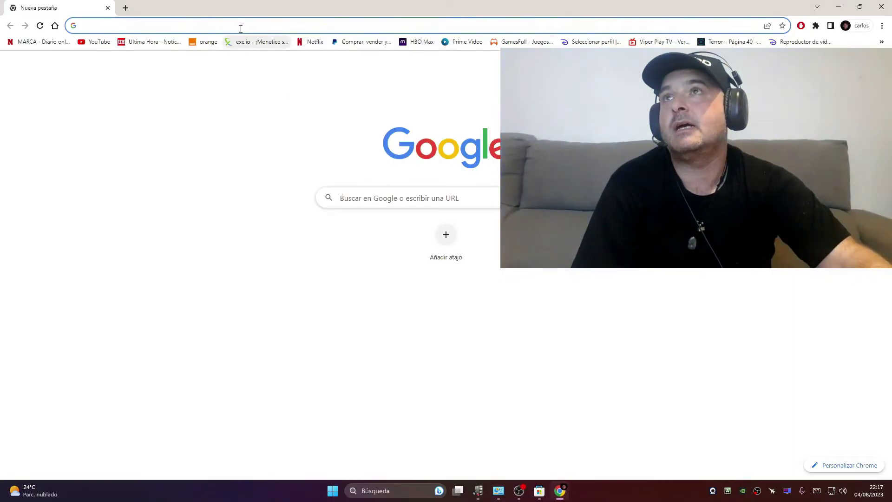
- Paste the copied Microsoft Store link into Chrome's address bar, load it, and close the Store window
{"action": "right_click", "coordinate": [241, 23]}
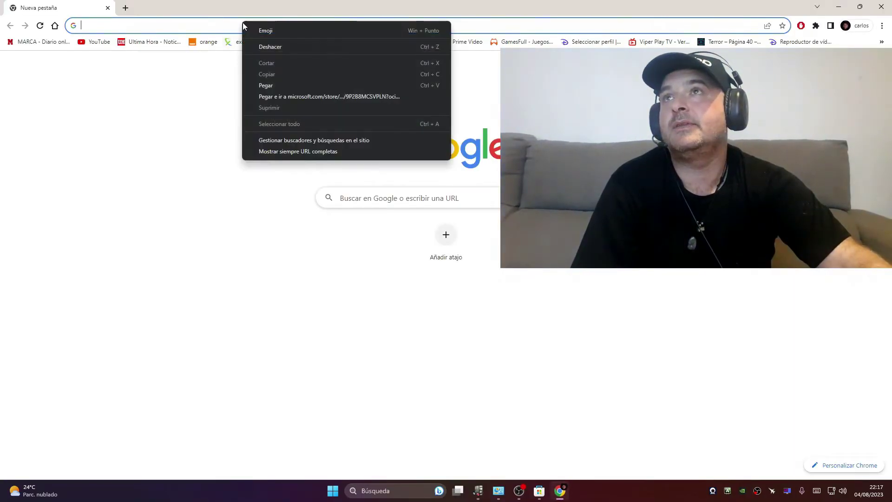
{"action": "left_click", "coordinate": [267, 86]}
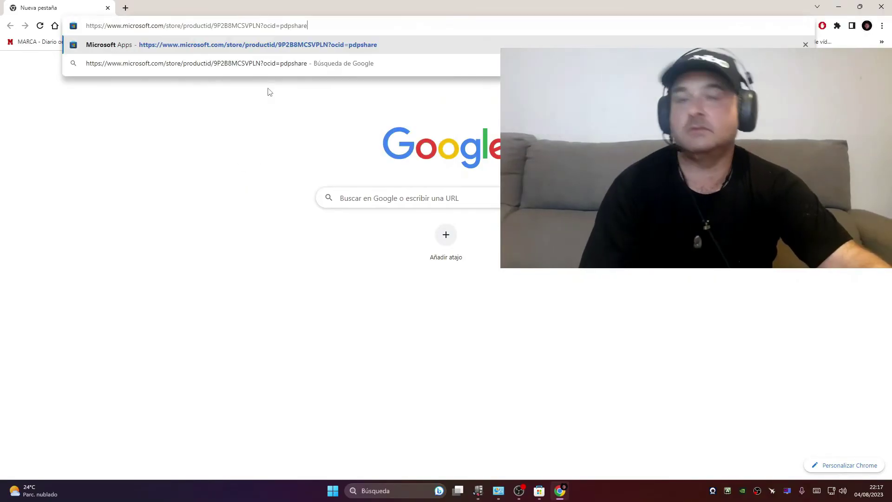
{"action": "key", "text": "Return"}
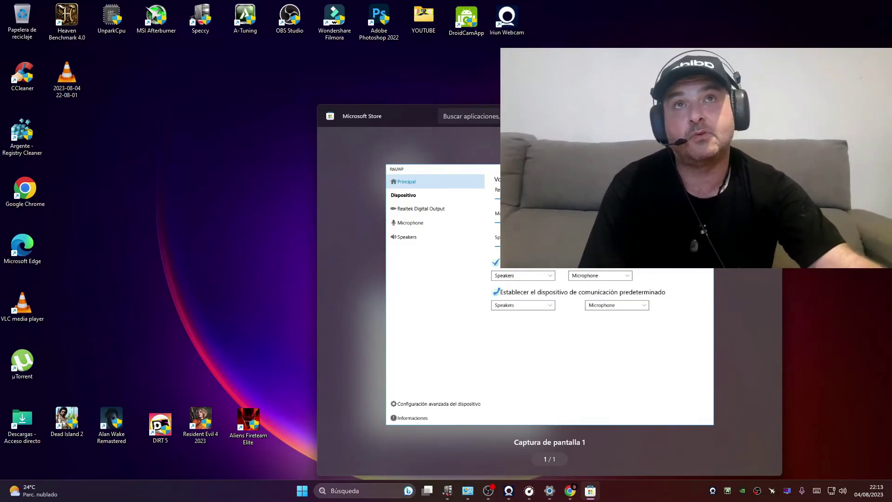
{"action": "key", "text": "alt+F4"}
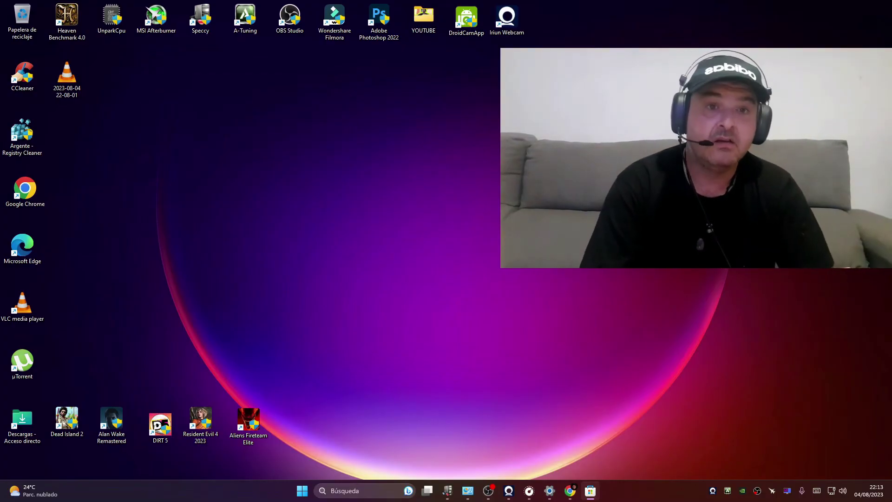